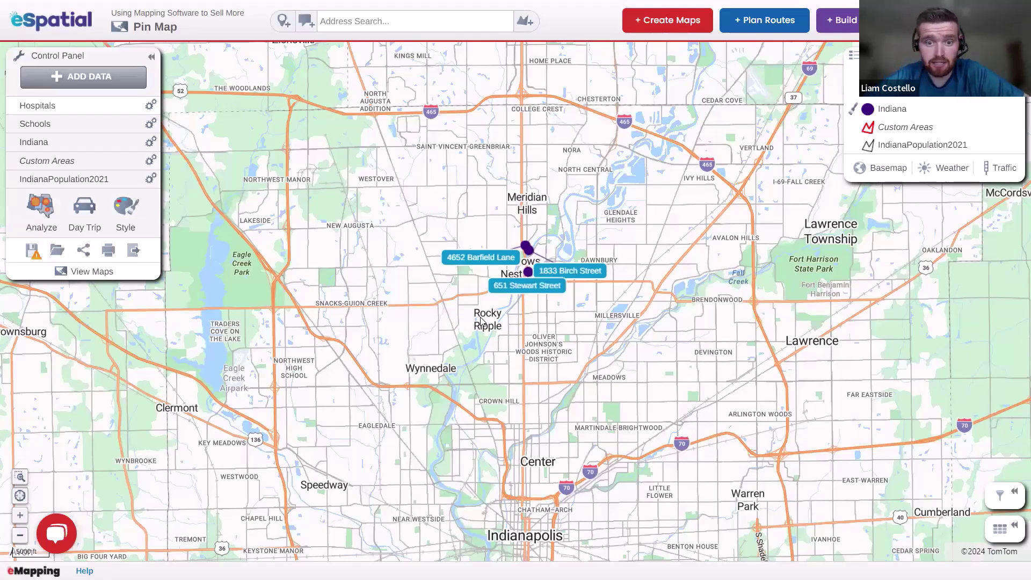
# - Examine the record details of the southernmost of the three labelled Indiana pins near North Crows Nest, and close them
pyautogui.moveTo(576, 365); pyautogui.dragTo(576, 327)
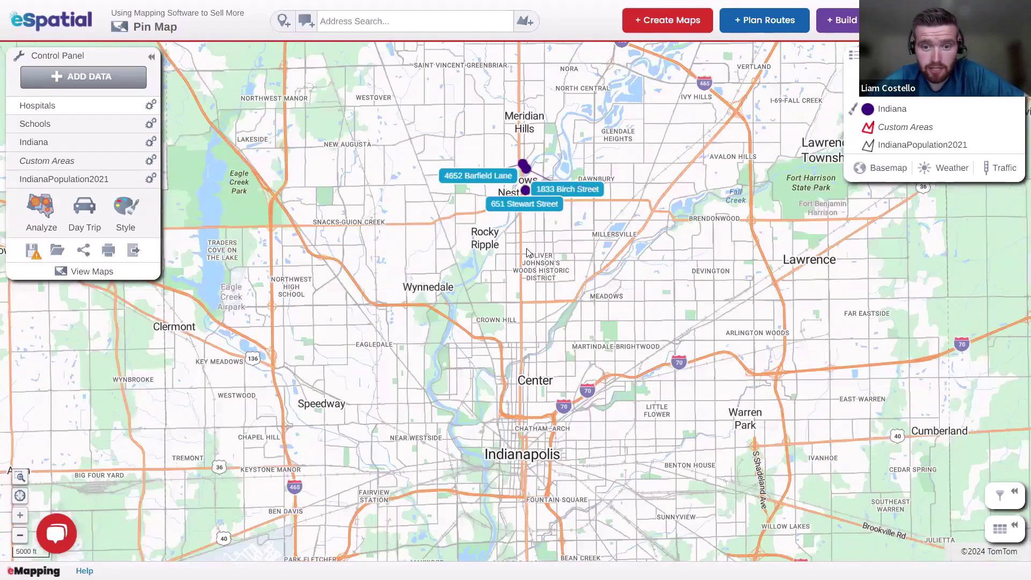
pyautogui.moveTo(526, 248); pyautogui.dragTo(526, 355)
pyautogui.scroll(2, 523, 294)
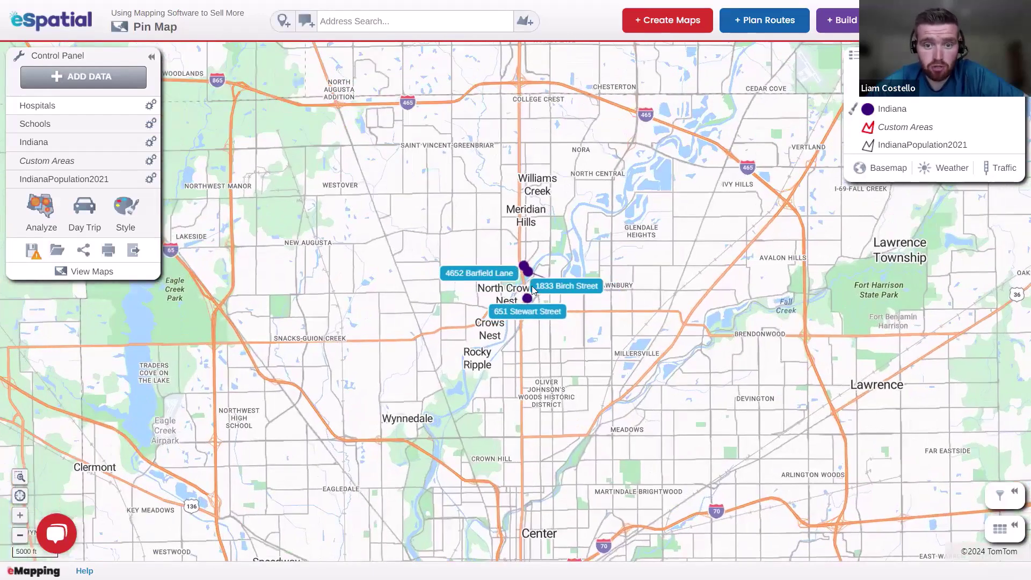
pyautogui.scroll(2, 532, 290)
pyautogui.scroll(1, 544, 333)
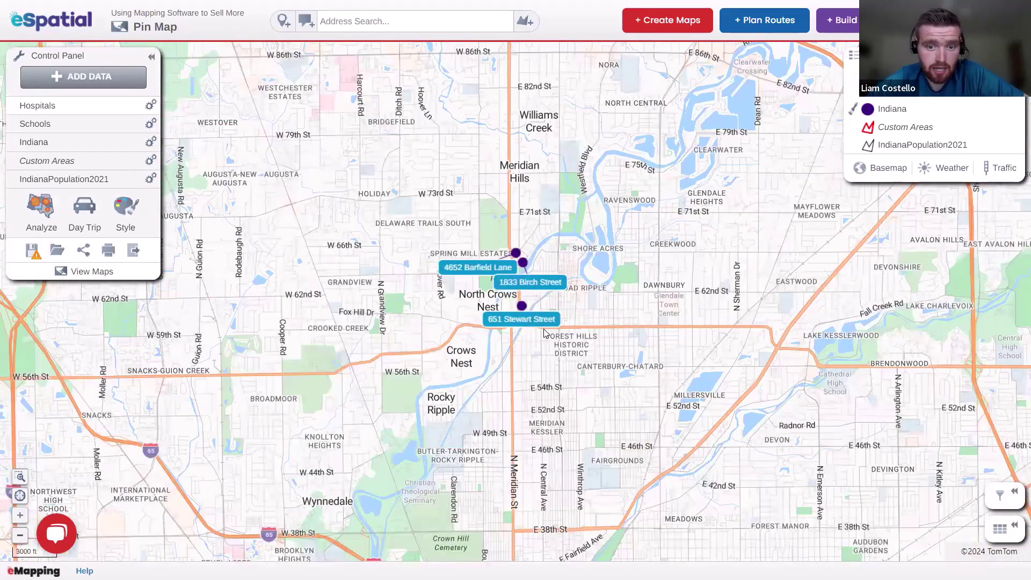
pyautogui.scroll(1, 591, 275)
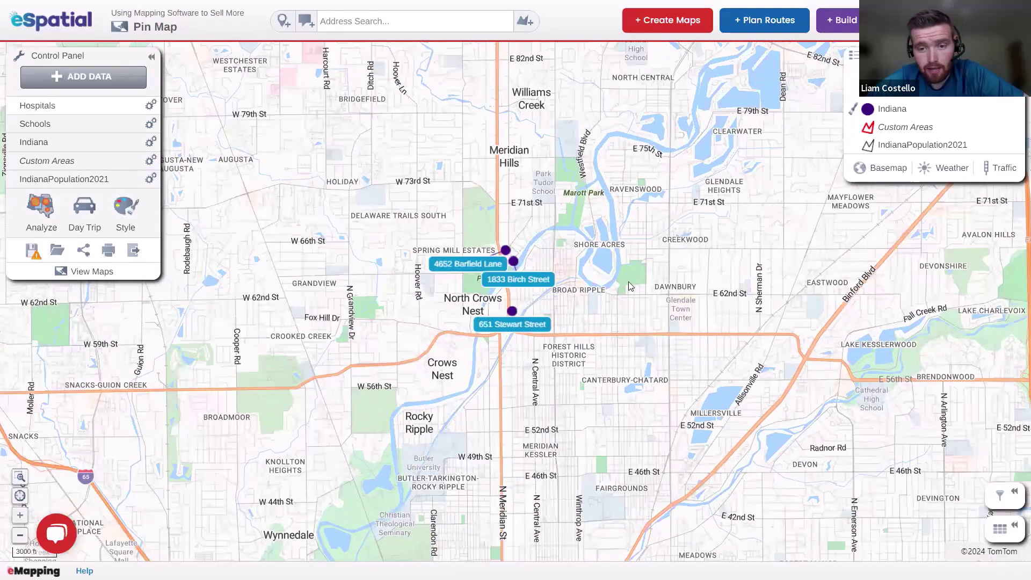
pyautogui.moveTo(516, 315); pyautogui.dragTo(567, 322)
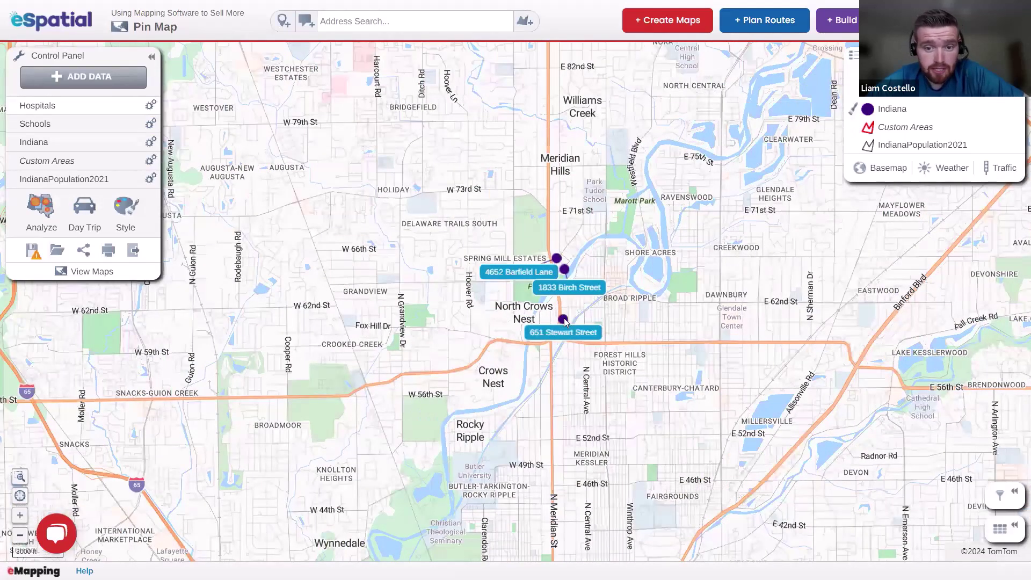
pyautogui.click(564, 320)
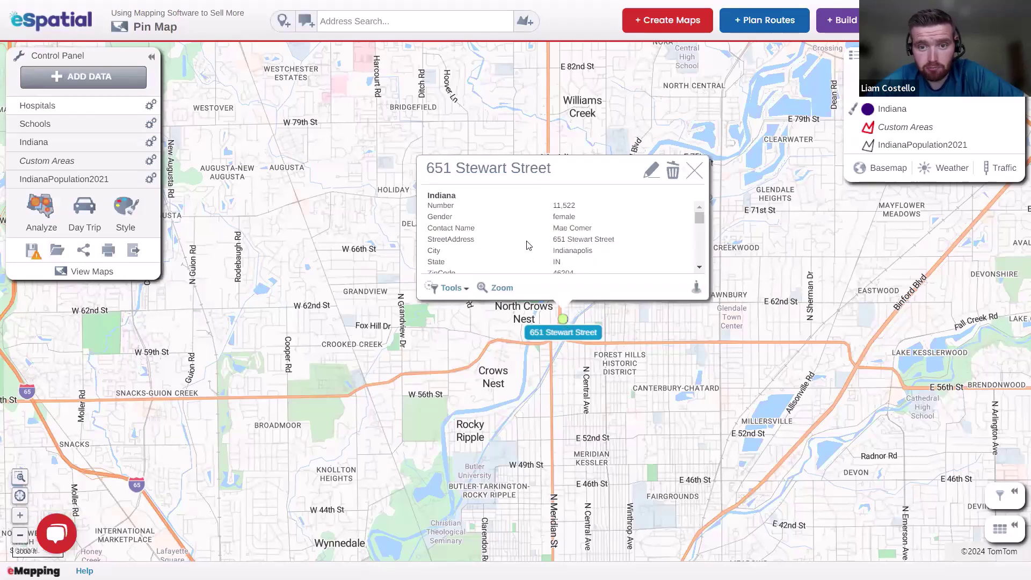
pyautogui.scroll(-2, 628, 236)
pyautogui.scroll(2, 636, 242)
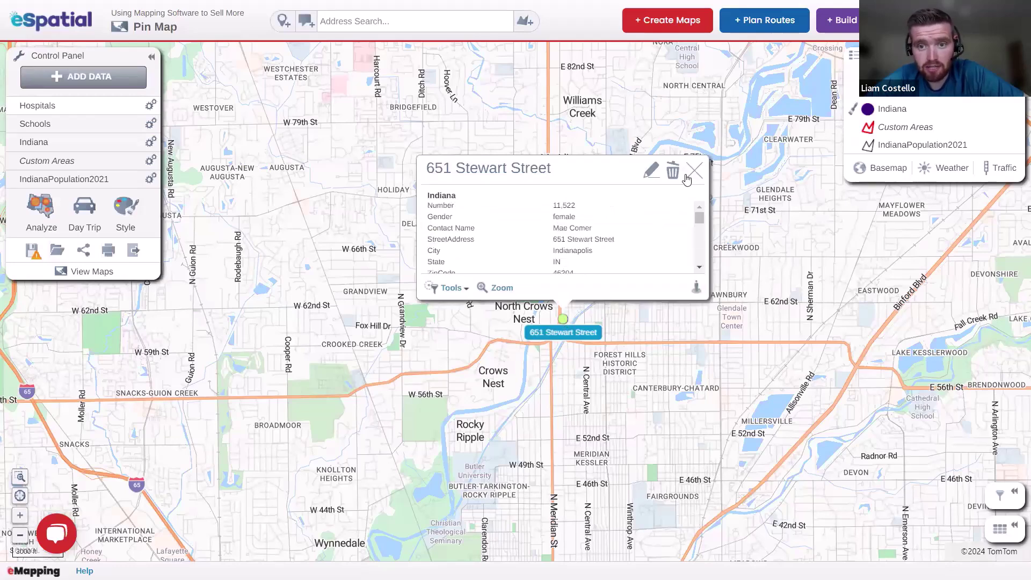
pyautogui.click(694, 170)
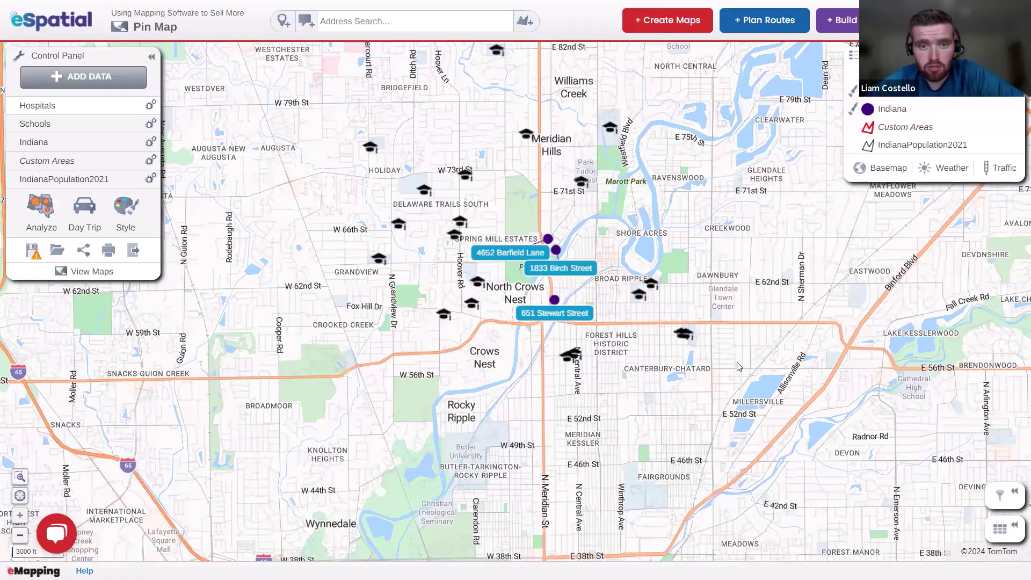
# - Turn off labelling for the Indiana pins and turn it on for the schools
pyautogui.click(854, 114)
pyautogui.click(812, 113)
pyautogui.click(853, 92)
pyautogui.click(809, 100)
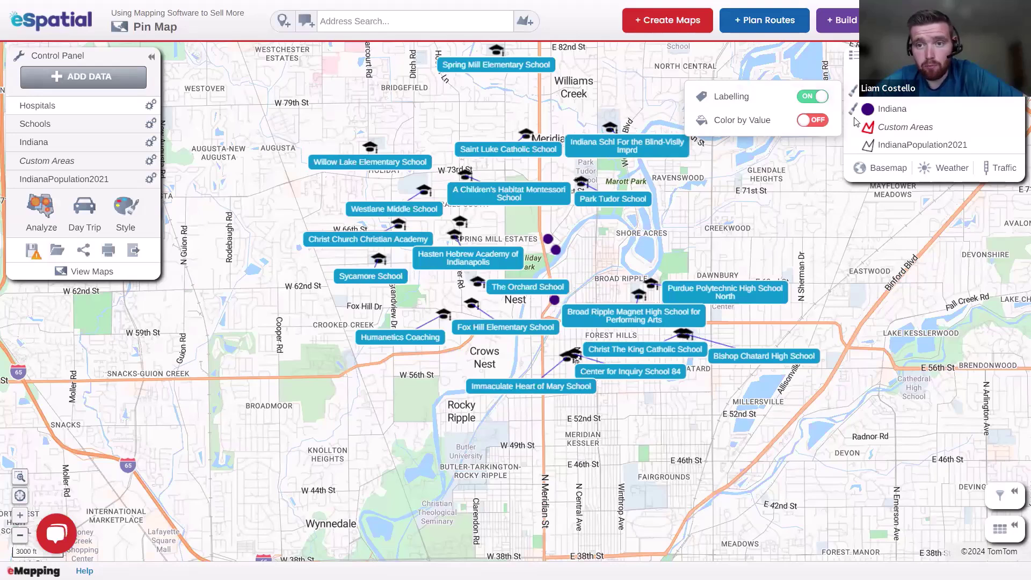
# - Turn off the school labels and hide the Schools layer from the map
pyautogui.click(812, 97)
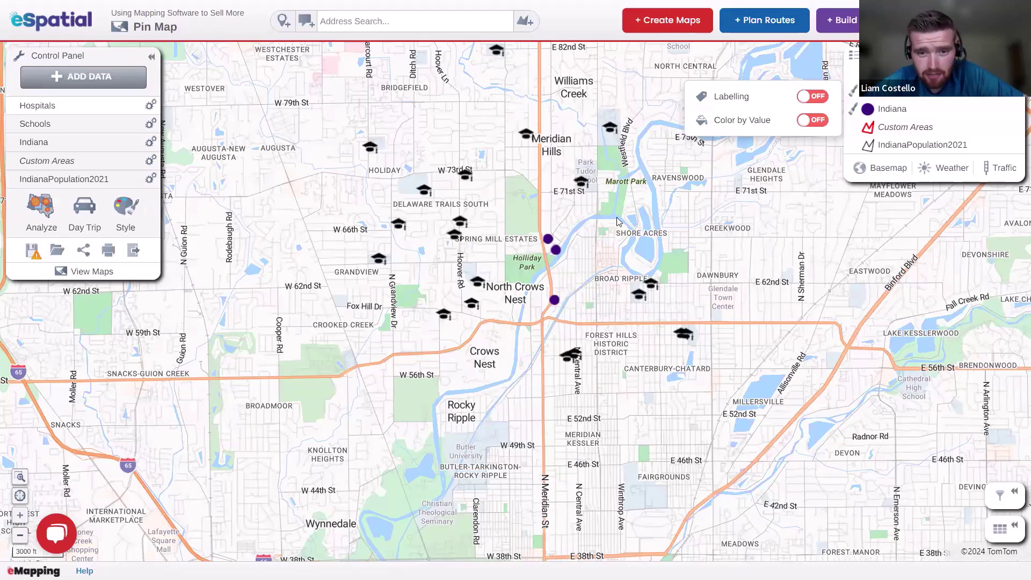
pyautogui.scroll(1, 537, 231)
pyautogui.scroll(2, 534, 232)
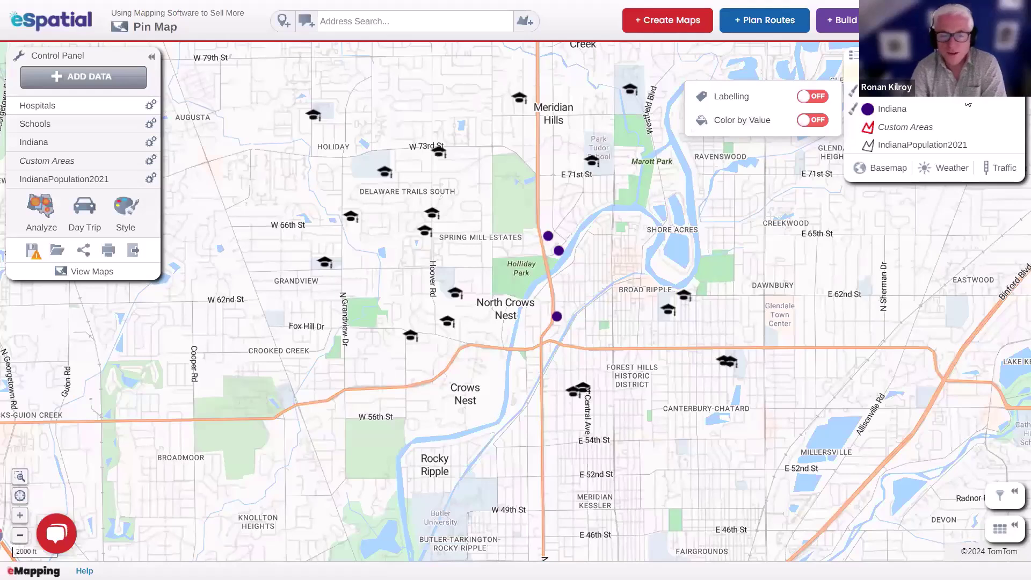
pyautogui.click(798, 190)
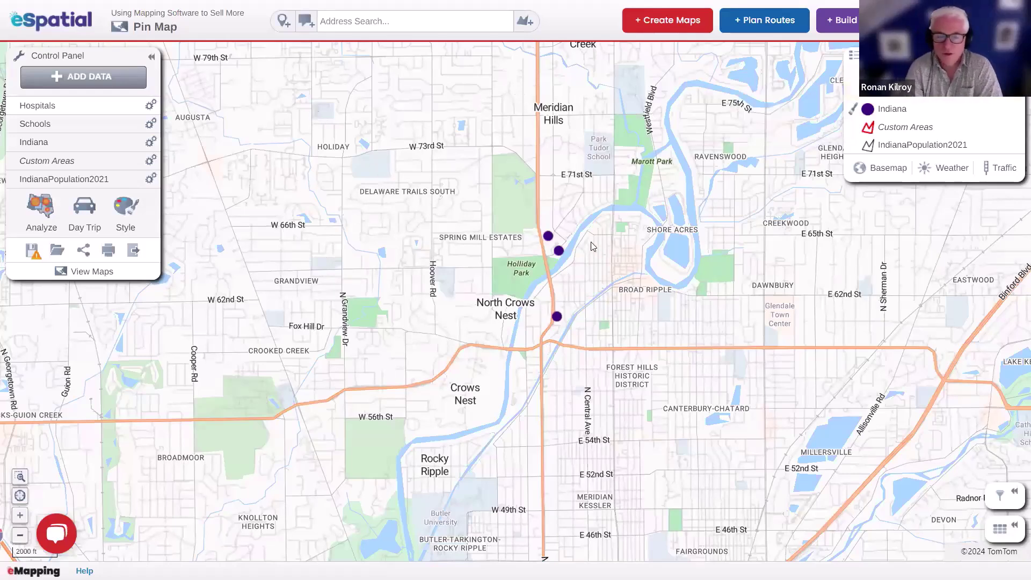
# - Examine which hospitals lie around the three Indiana pins, including the Saint Vincent hospitals to the northwest
pyautogui.scroll(-2, 582, 246)
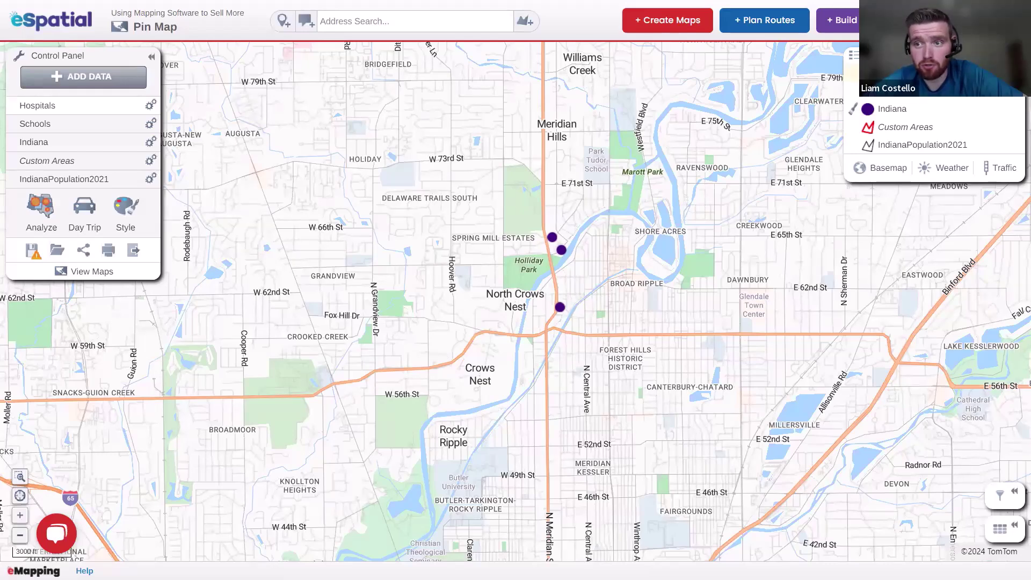
pyautogui.moveTo(414, 234); pyautogui.dragTo(517, 338)
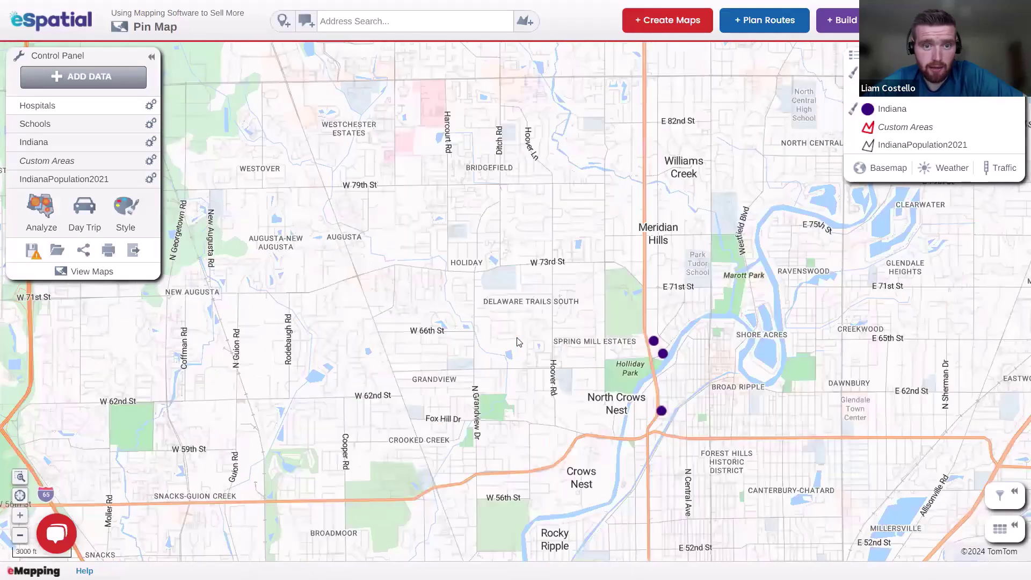
pyautogui.scroll(-3, 517, 342)
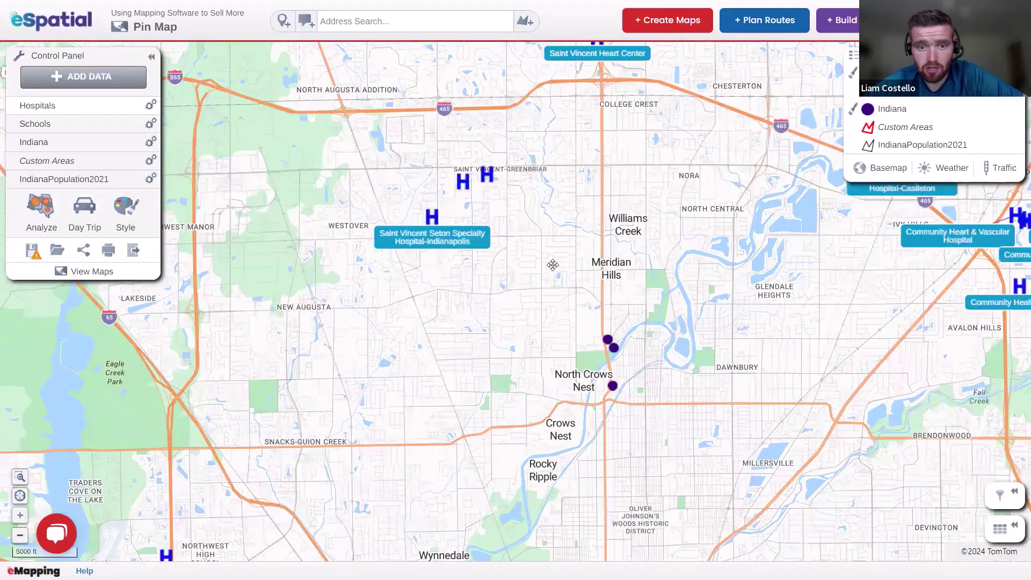
pyautogui.scroll(2, 451, 290)
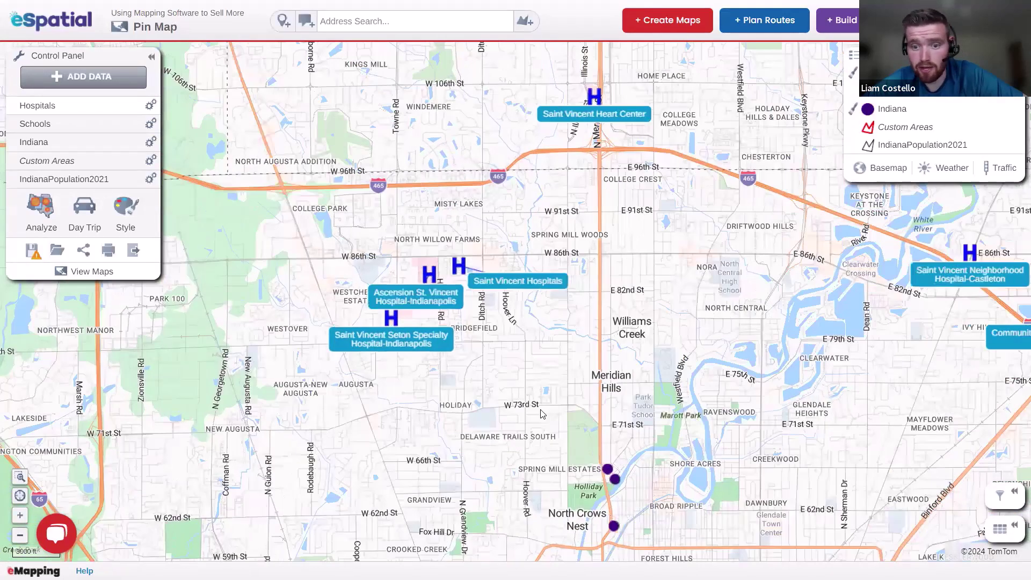
pyautogui.moveTo(599, 471); pyautogui.dragTo(558, 390)
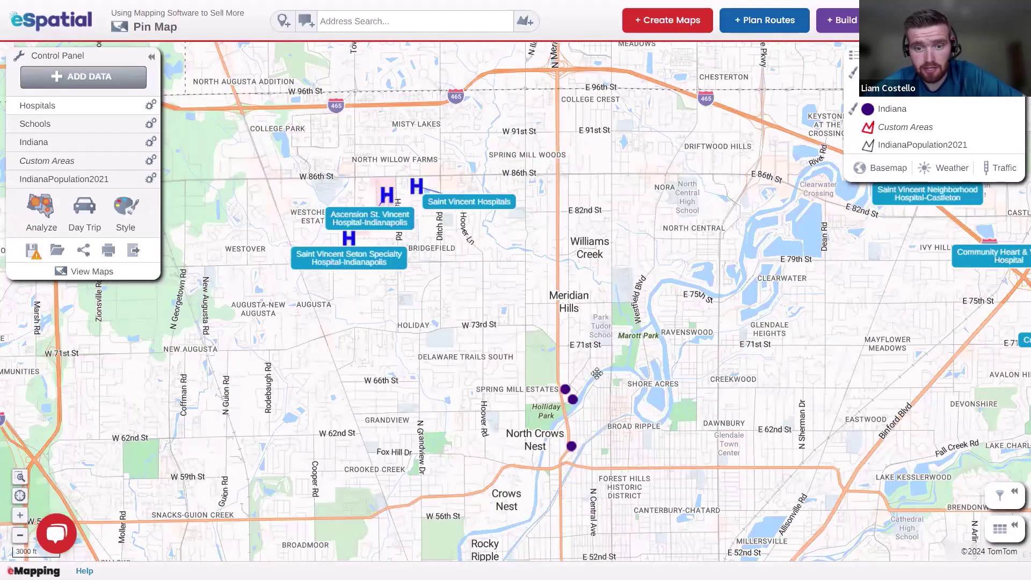
pyautogui.moveTo(573, 393); pyautogui.dragTo(559, 334)
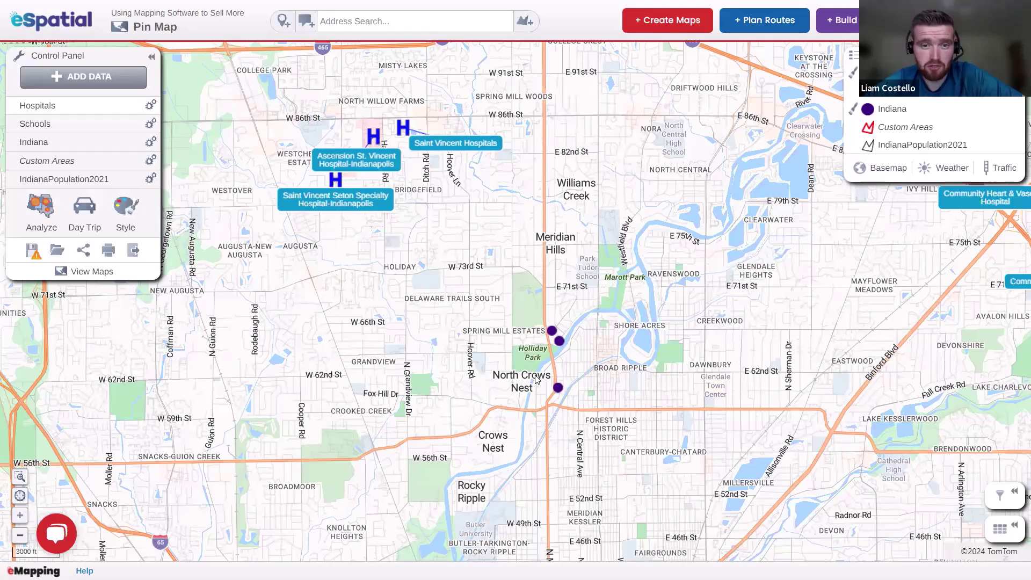
pyautogui.scroll(1, 535, 379)
pyautogui.scroll(1, 595, 328)
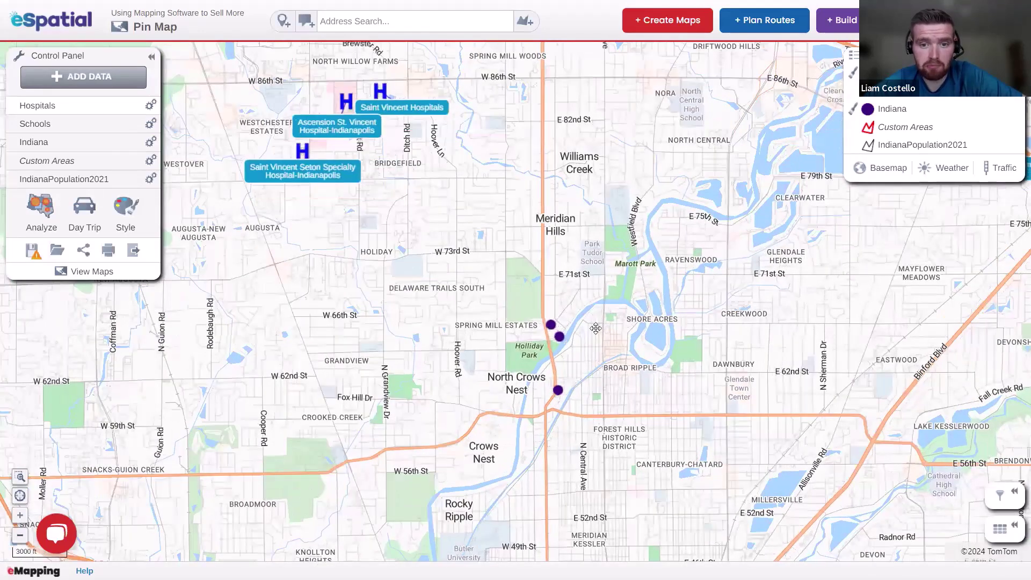
pyautogui.moveTo(596, 328); pyautogui.dragTo(593, 318)
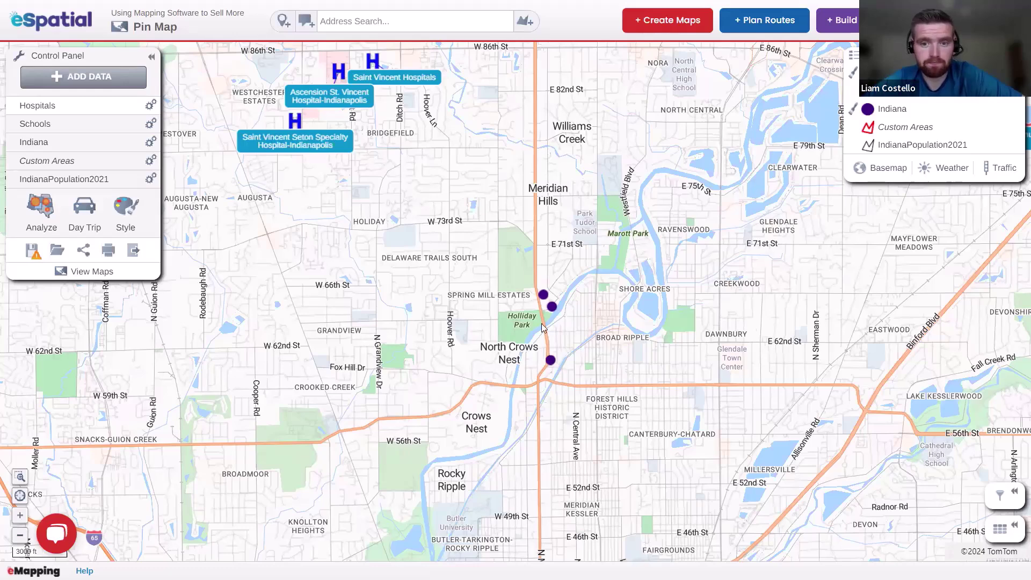
pyautogui.moveTo(594, 318); pyautogui.dragTo(613, 243)
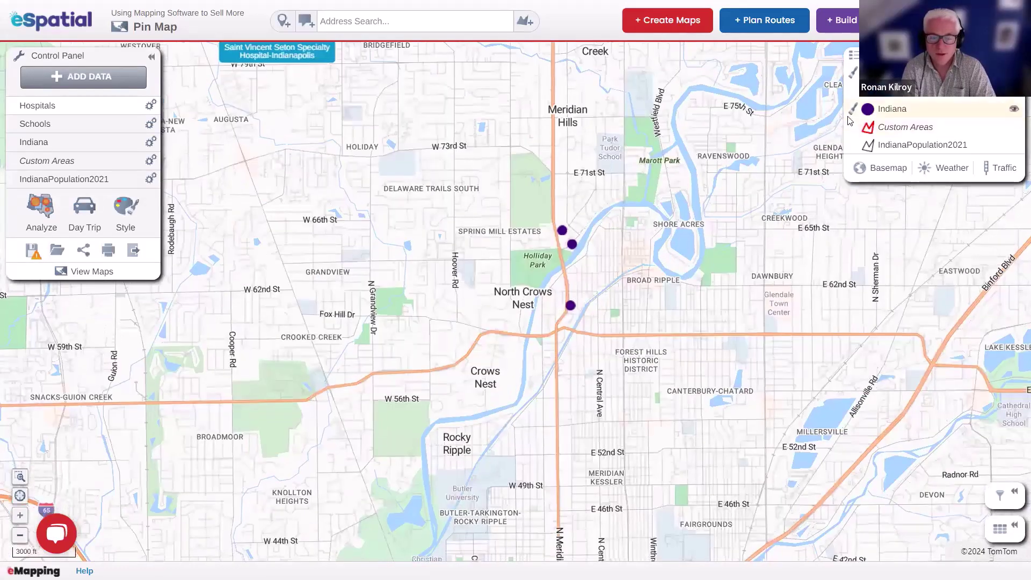
# - Turn labelling back on for the Indiana pins and save the map
pyautogui.click(854, 110)
pyautogui.click(812, 114)
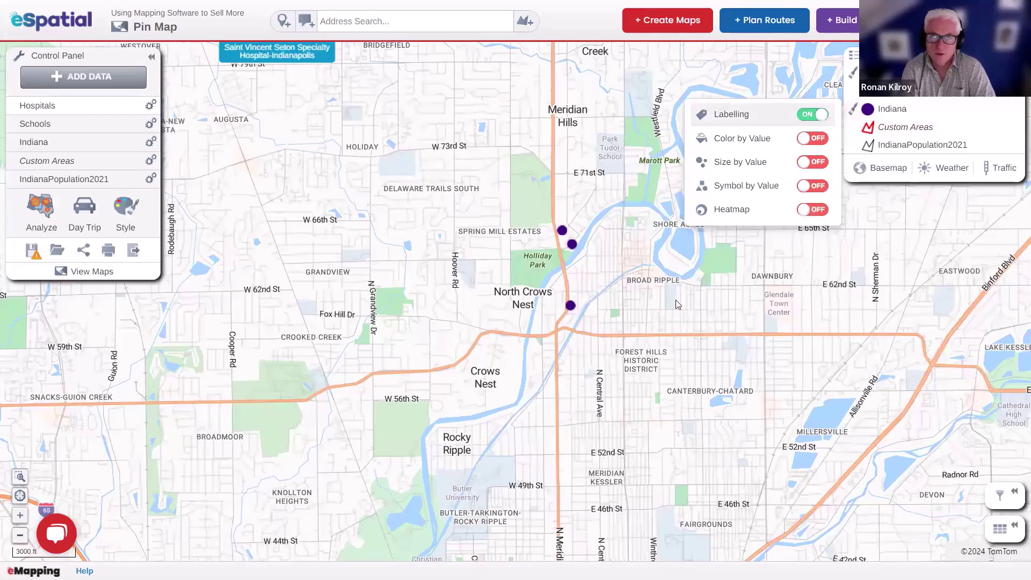
pyautogui.moveTo(663, 301); pyautogui.dragTo(625, 279)
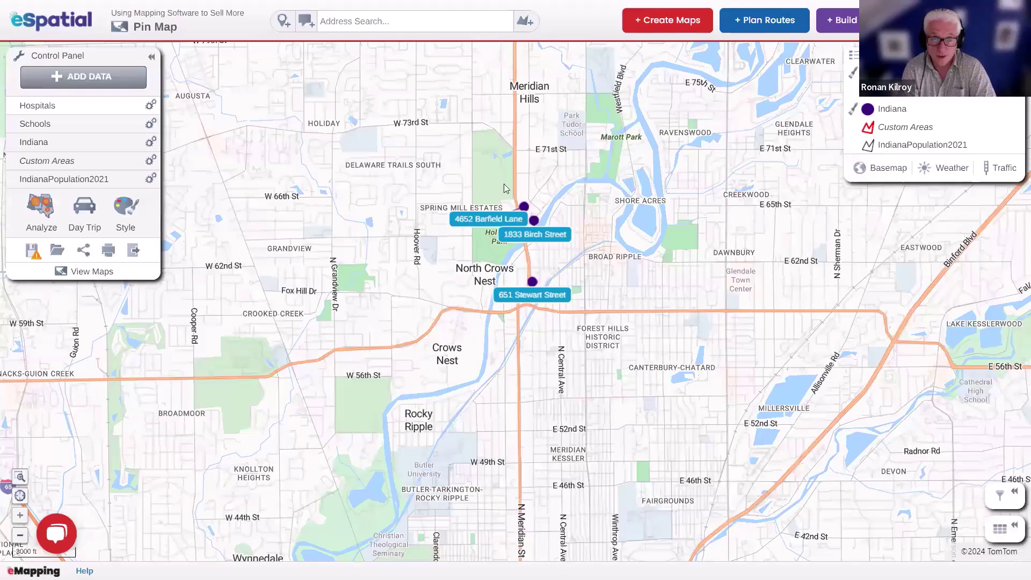
pyautogui.click(33, 250)
pyautogui.click(44, 273)
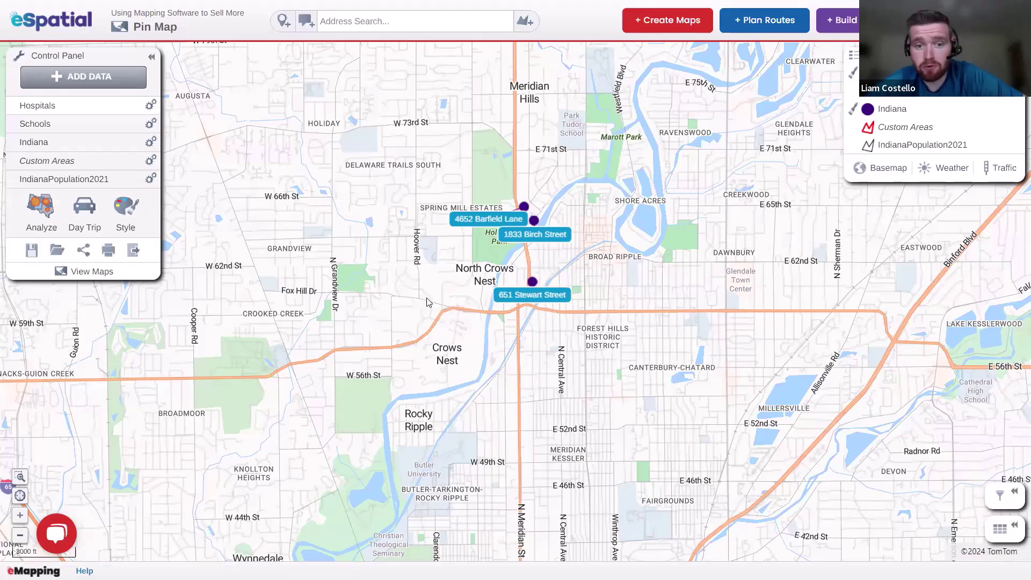
# - Review the map's PDF and MapBook export options without downloading anything
pyautogui.click(129, 251)
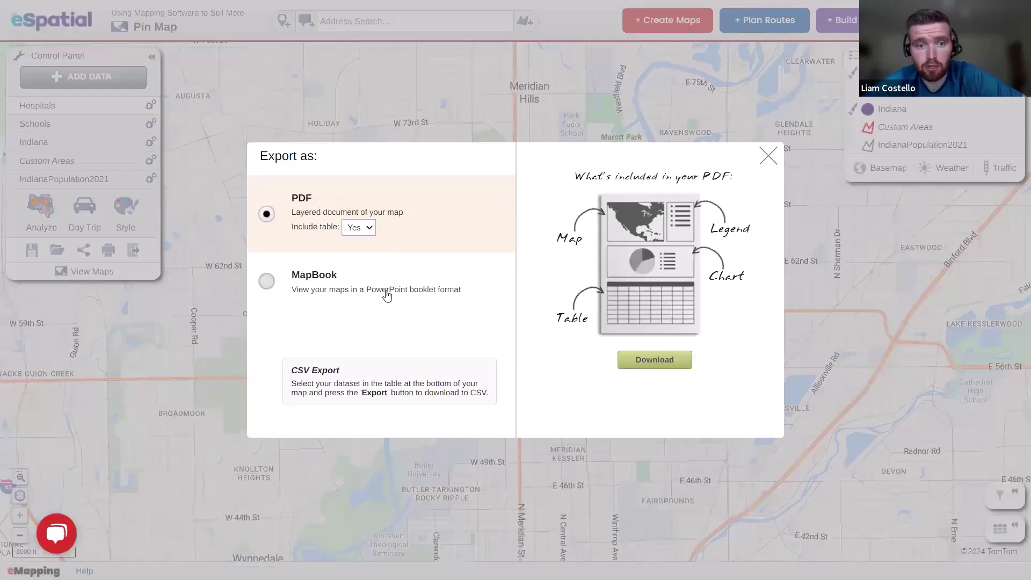
pyautogui.click(267, 282)
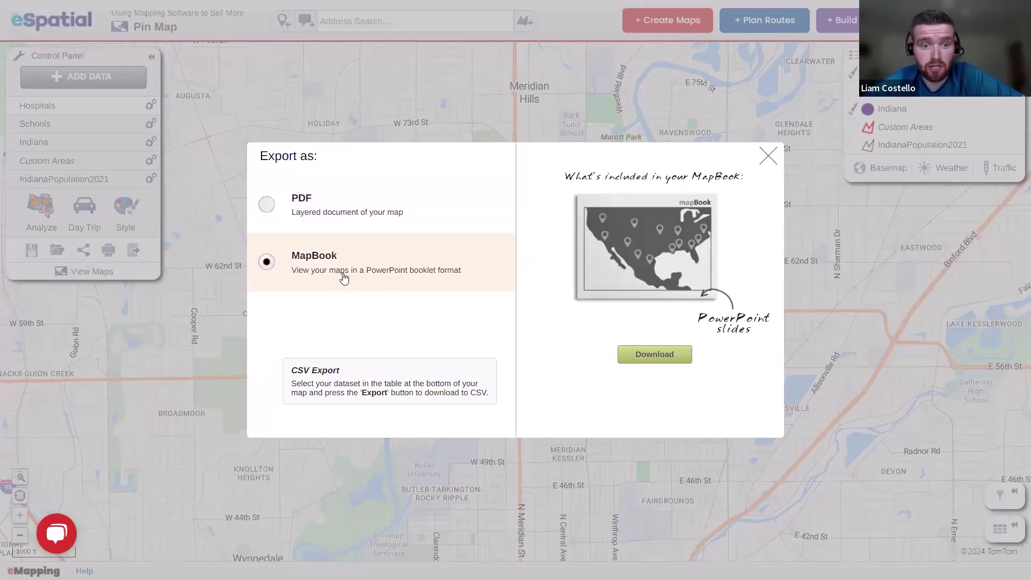
pyautogui.click(769, 157)
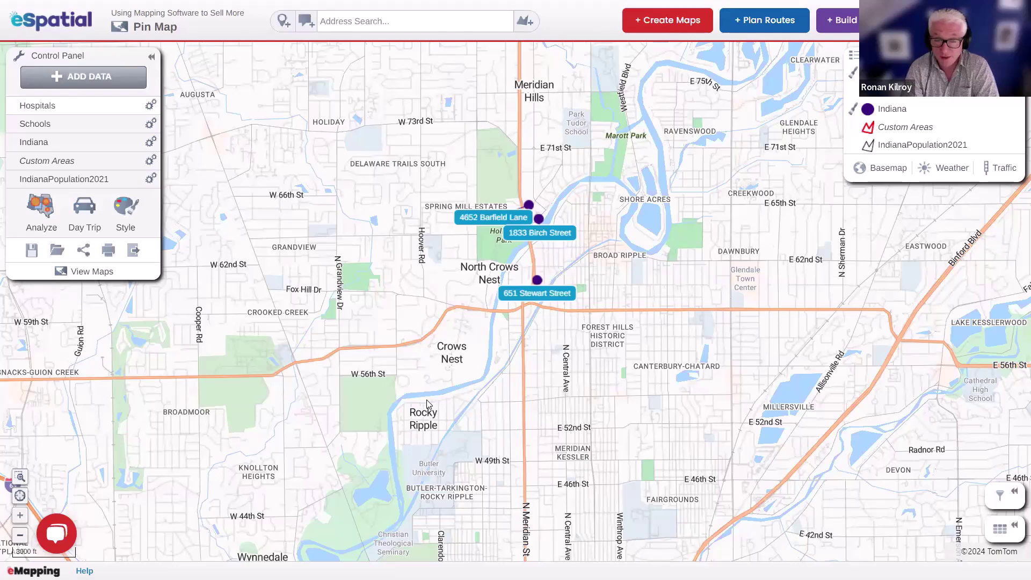
# - Clear the filter so all Indiana pins are shown, and turn off their labelling
pyautogui.click(1000, 495)
pyautogui.click(959, 424)
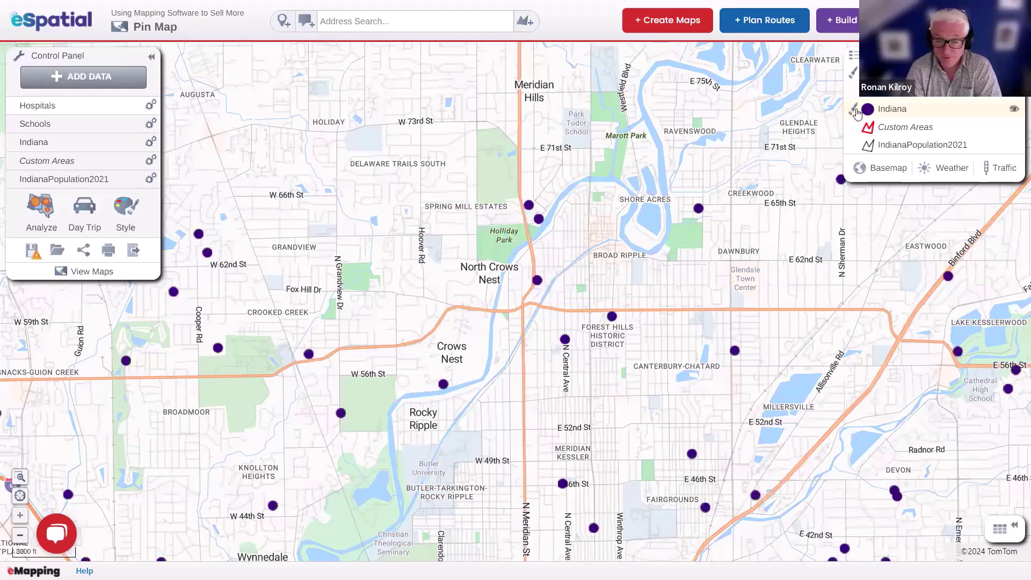
pyautogui.click(853, 109)
pyautogui.click(819, 116)
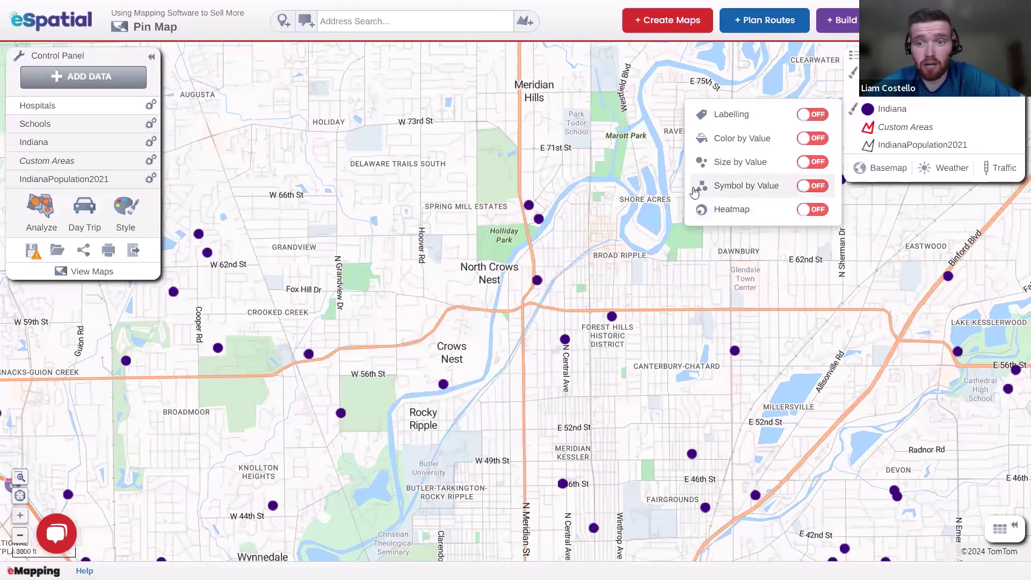
# - Color the Indiana pins by value using Product Category
pyautogui.click(812, 138)
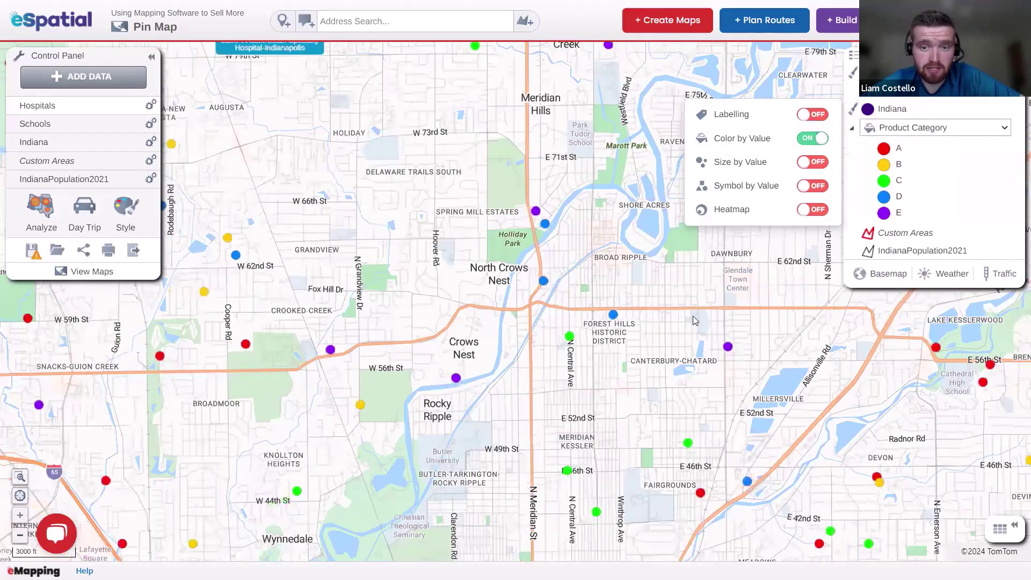
pyautogui.moveTo(691, 314); pyautogui.dragTo(664, 273)
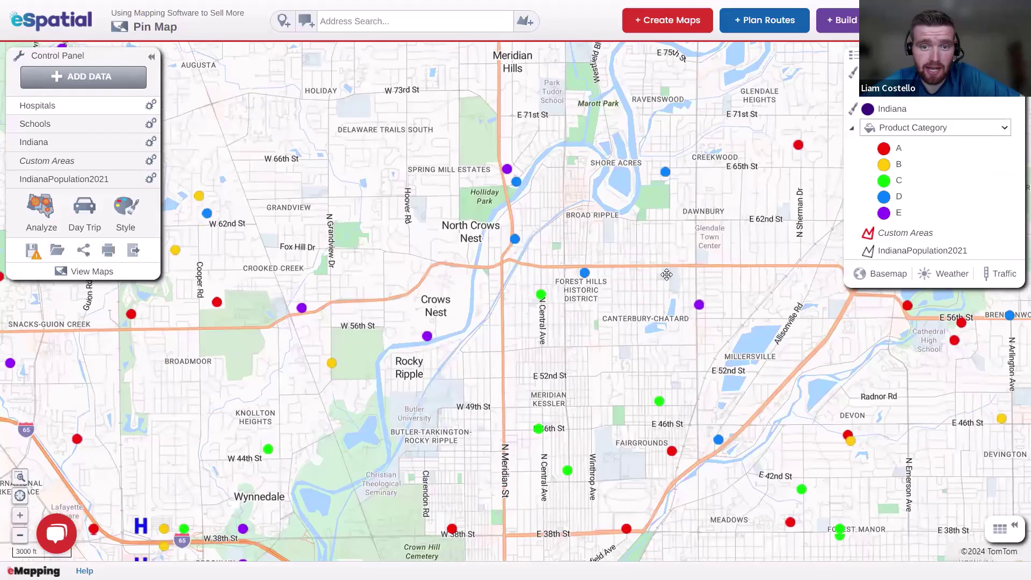